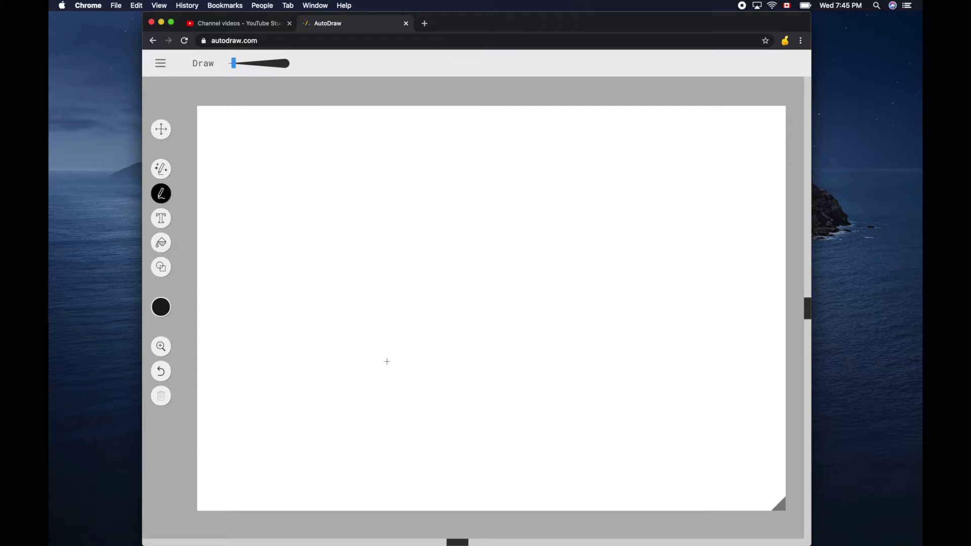
Draw a long black horizontal base line across the lower middle of the canvas.
left_click_drag(344, 359, 630, 365)
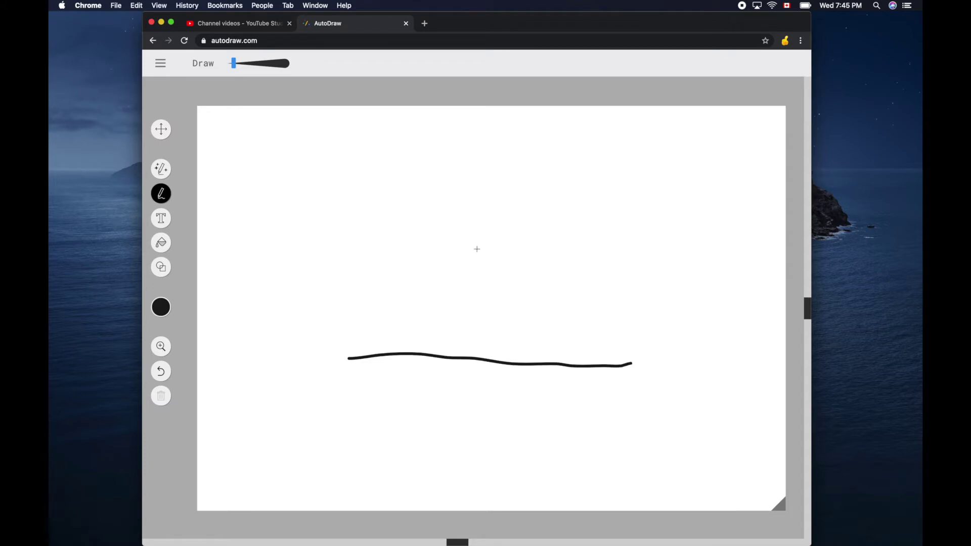
Mark point X with two crossing black strokes above the line, then switch to green.
left_click_drag(469, 243, 486, 256)
left_click_drag(486, 242, 470, 257)
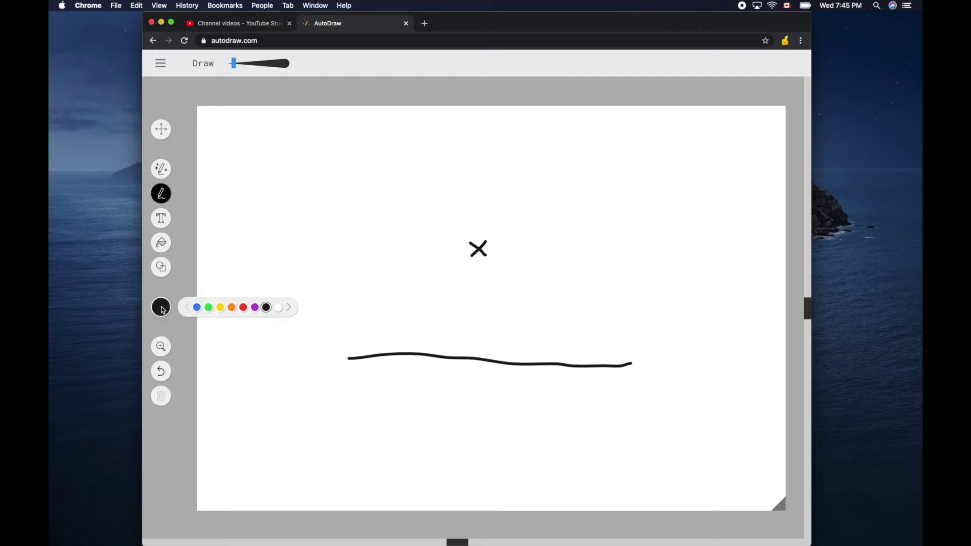
left_click(209, 308)
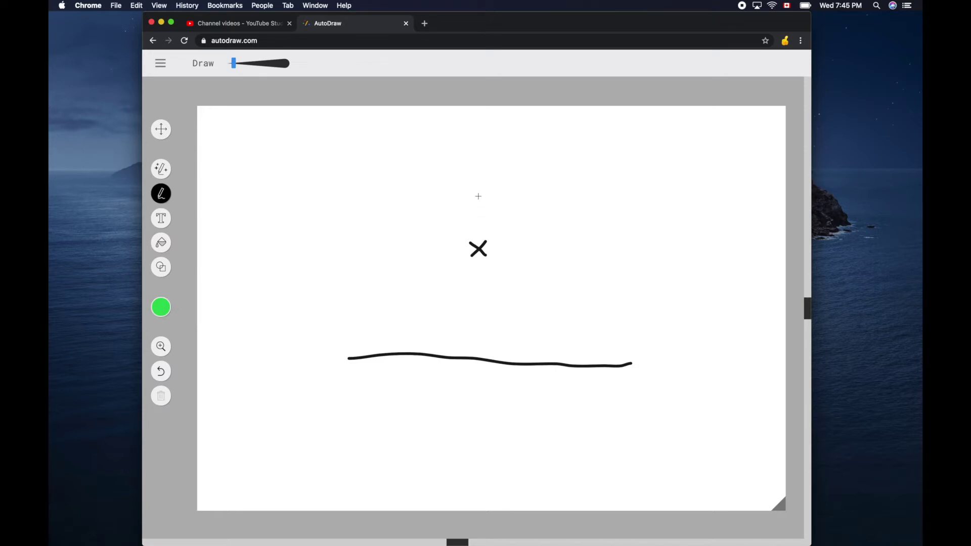
left_click_drag(478, 196, 478, 334)
left_click_drag(478, 334, 476, 404)
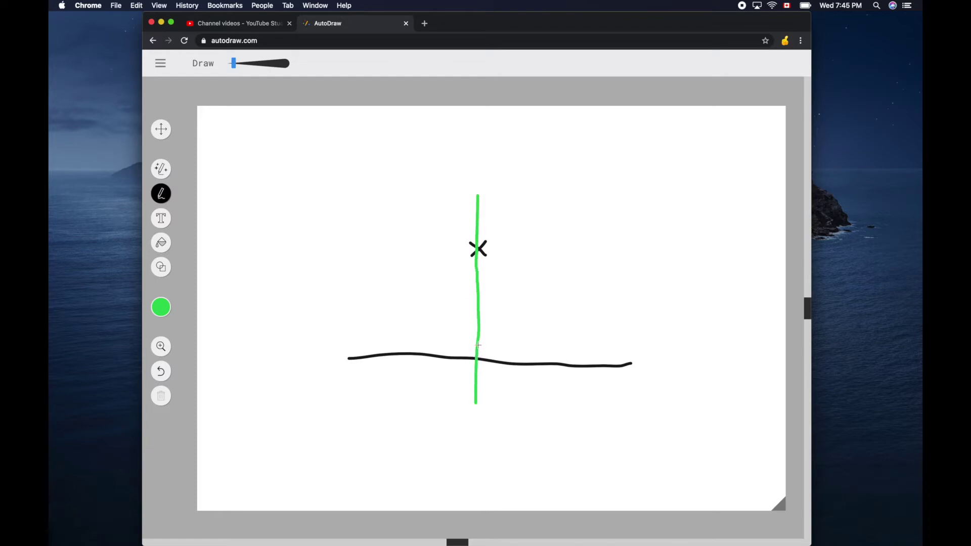
mouse_move(479, 346)
left_mouse_down()
mouse_move(491, 346)
mouse_move(492, 362)
left_mouse_up()
left_click(162, 372)
left_click(162, 372)
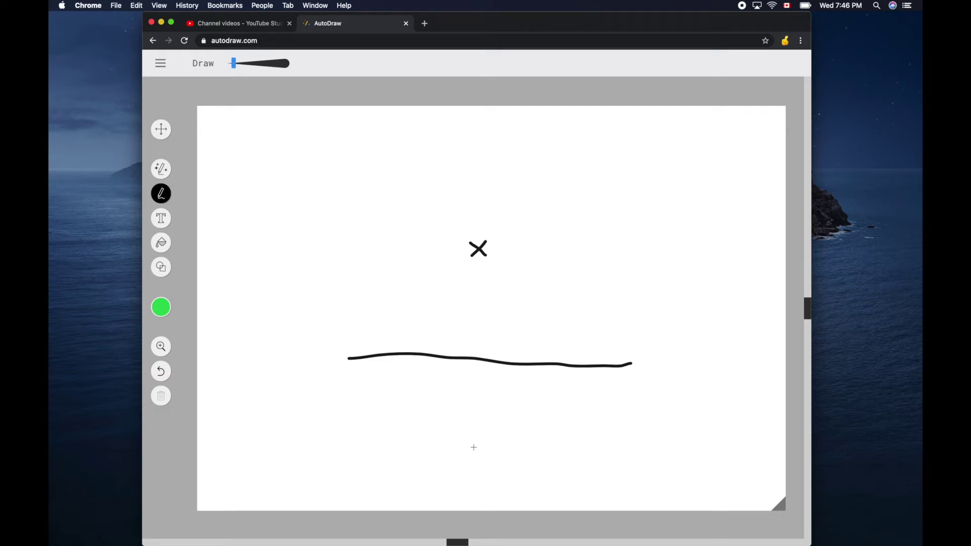
mouse_move(466, 399)
left_mouse_down()
mouse_move(440, 412)
mouse_move(481, 459)
mouse_move(528, 397)
mouse_move(464, 405)
left_mouse_up()
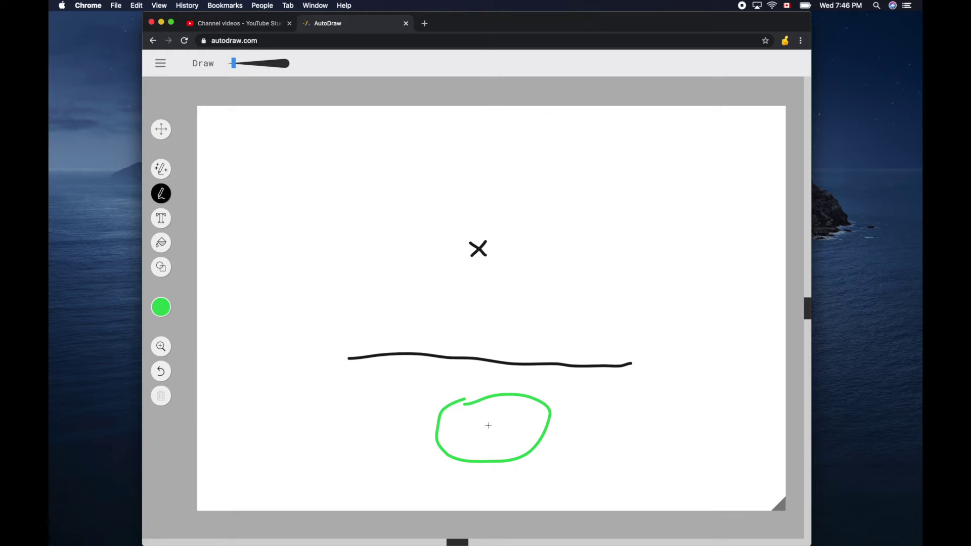
left_click(161, 372)
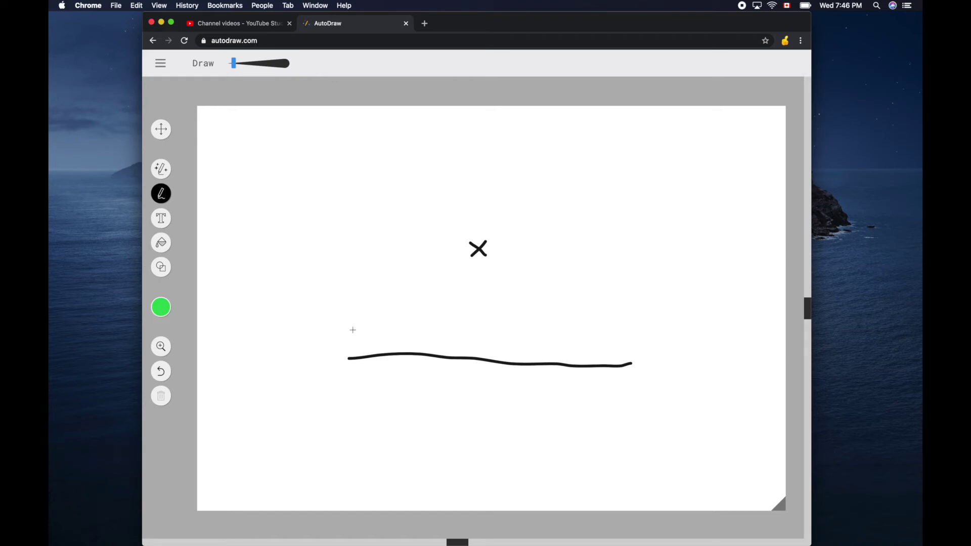
Draw a green U-shaped arc below the black line that crosses it near both ends.
left_click_drag(353, 330, 382, 364)
mouse_move(381, 362)
left_mouse_down()
mouse_move(482, 397)
mouse_move(575, 376)
mouse_move(593, 350)
left_mouse_up()
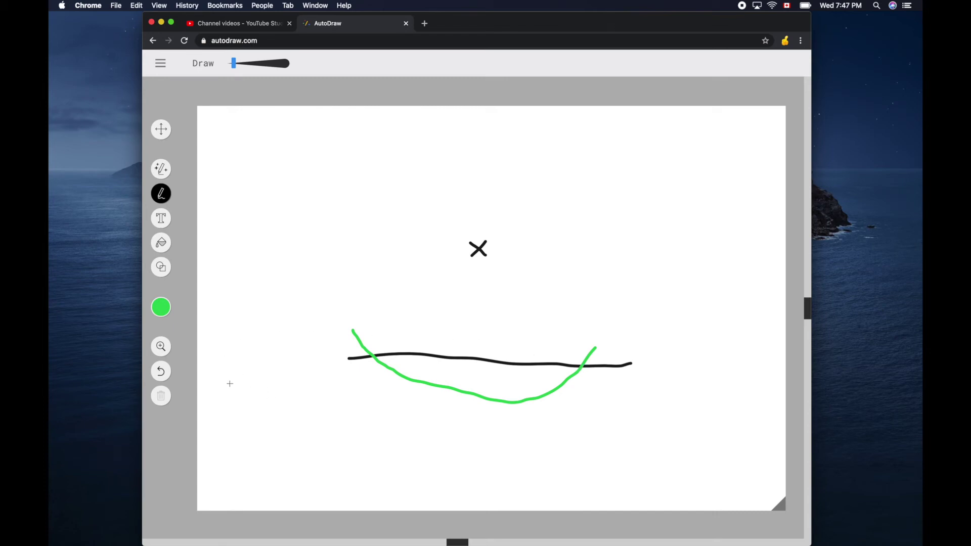
In orange, draw two intersecting arcs below the green arc, beneath point X.
left_click(163, 311)
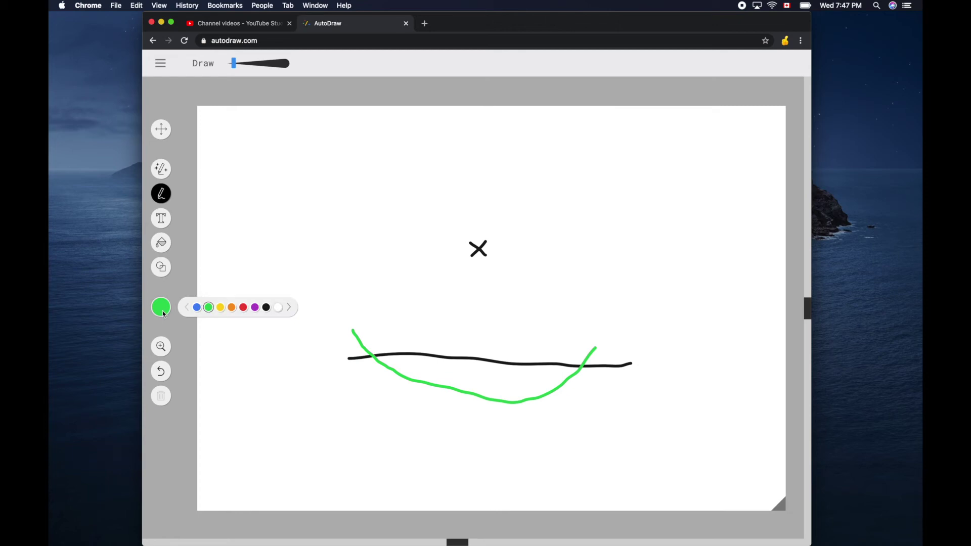
left_click(232, 307)
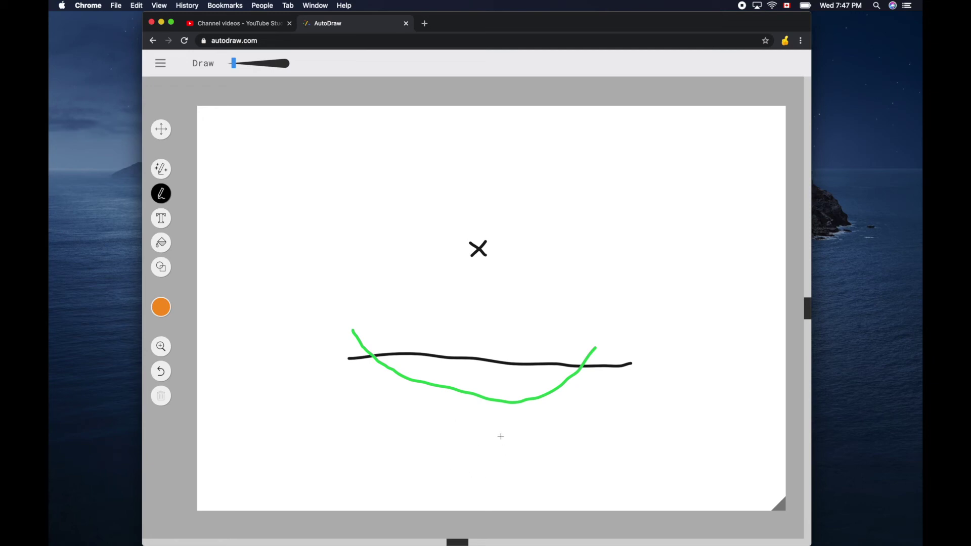
left_click_drag(500, 437, 436, 496)
mouse_move(452, 441)
left_mouse_down()
mouse_move(492, 476)
mouse_move(521, 482)
left_mouse_up()
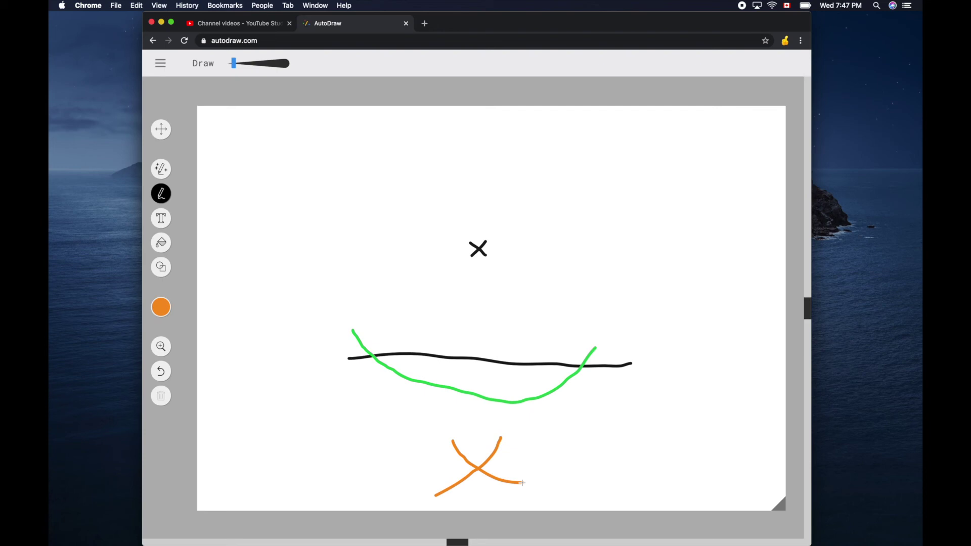
left_click(161, 306)
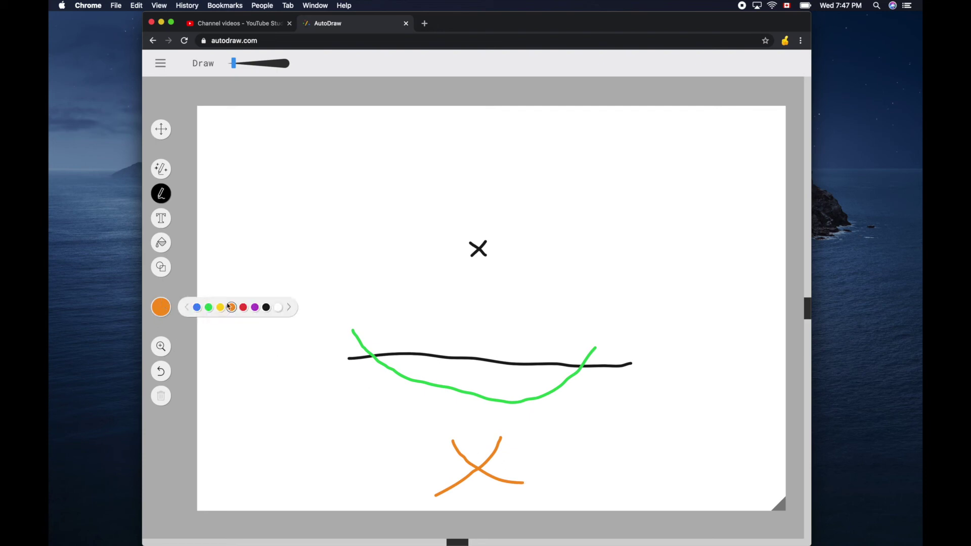
In red, draw a vertical line through X and the orange crossing, plus a right-angle mark.
left_click(243, 307)
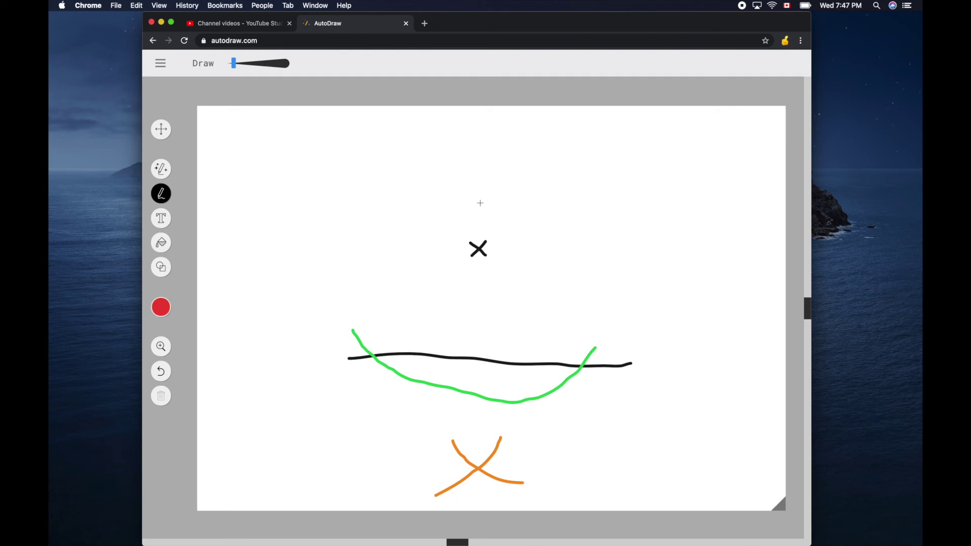
left_click_drag(479, 202, 477, 456)
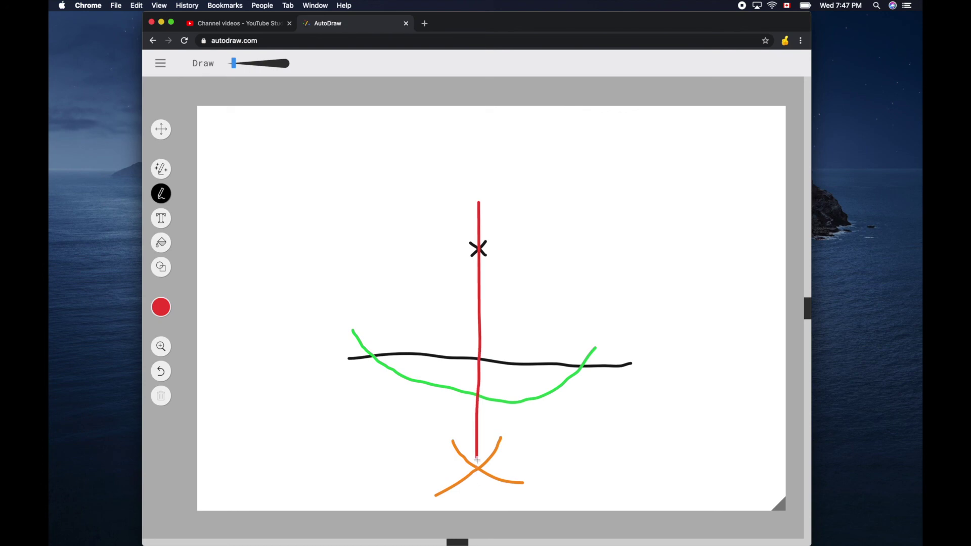
left_click_drag(477, 458, 478, 496)
mouse_move(480, 347)
left_mouse_down()
mouse_move(493, 348)
mouse_move(492, 359)
left_mouse_up()
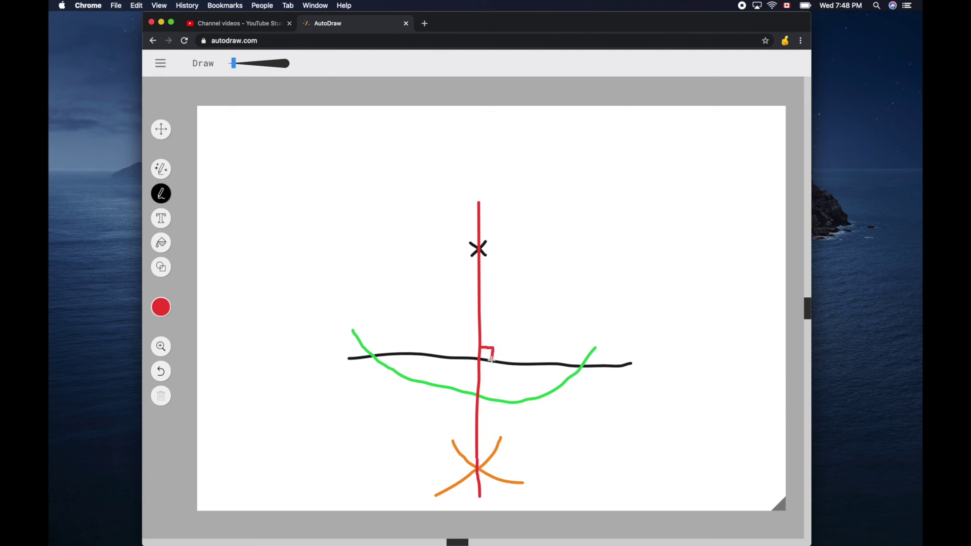